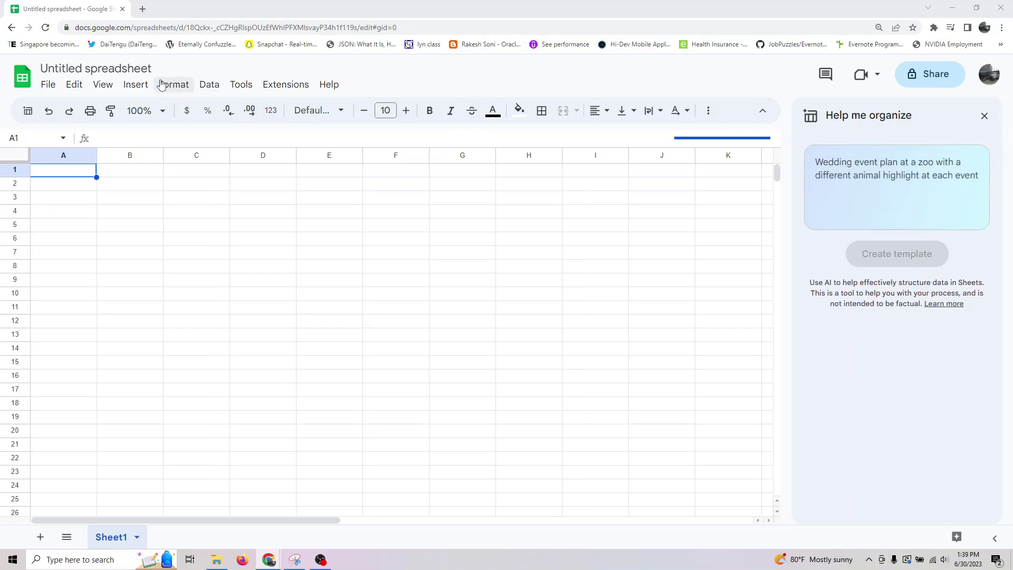
# Title the spreadsheet 'Organize with AI in Google Sheets' and begin a Help me organize request
pyautogui.click(139, 68)
pyautogui.write('Organize with AI in Google Sheets')
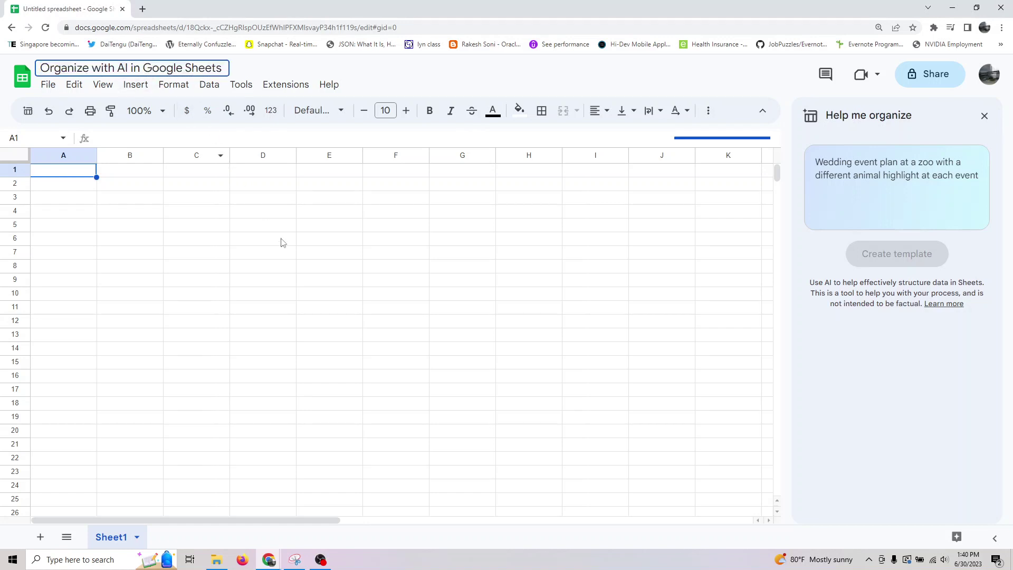
pyautogui.click(280, 240)
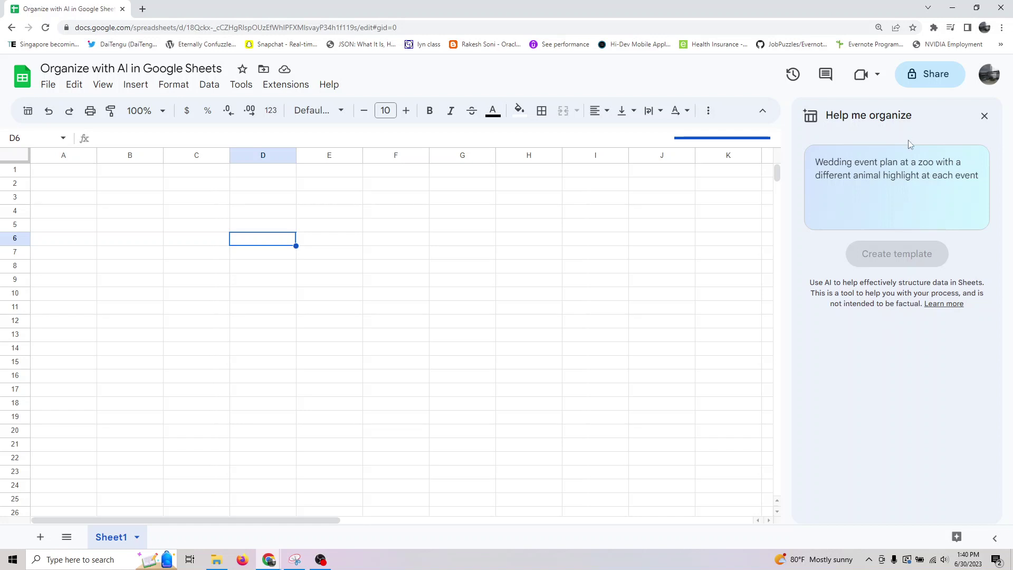
pyautogui.click(950, 178)
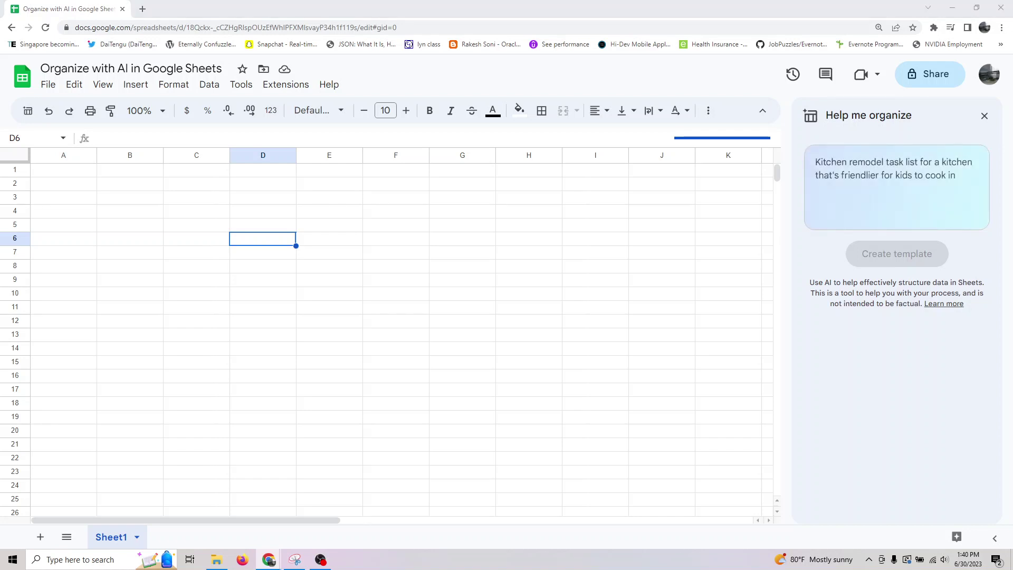
# Generate a website-project task template from the pasted prompt and insert it into A1:F7
pyautogui.click(890, 197)
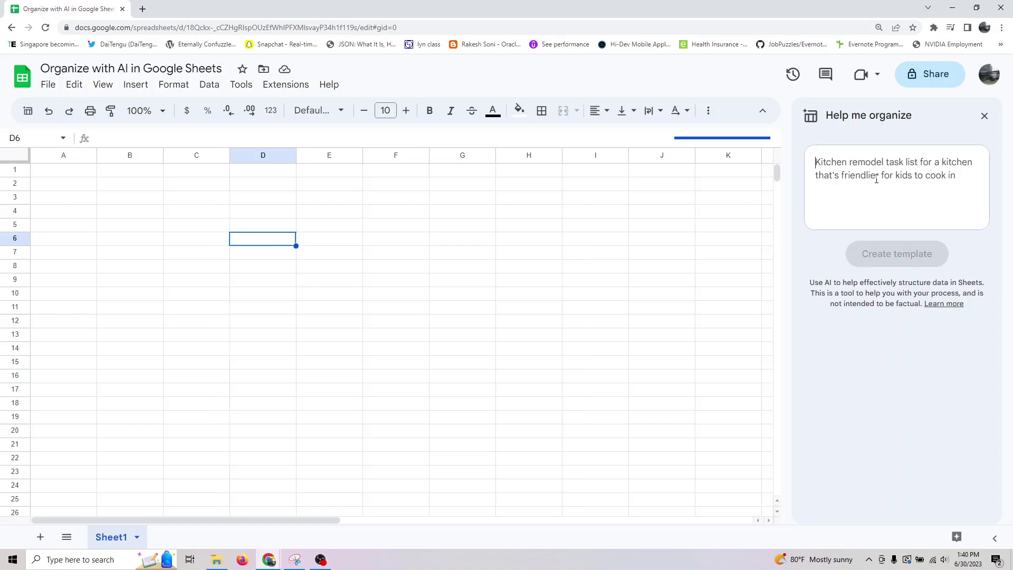
pyautogui.write('"Tracking tasks for a project to build a new website"')
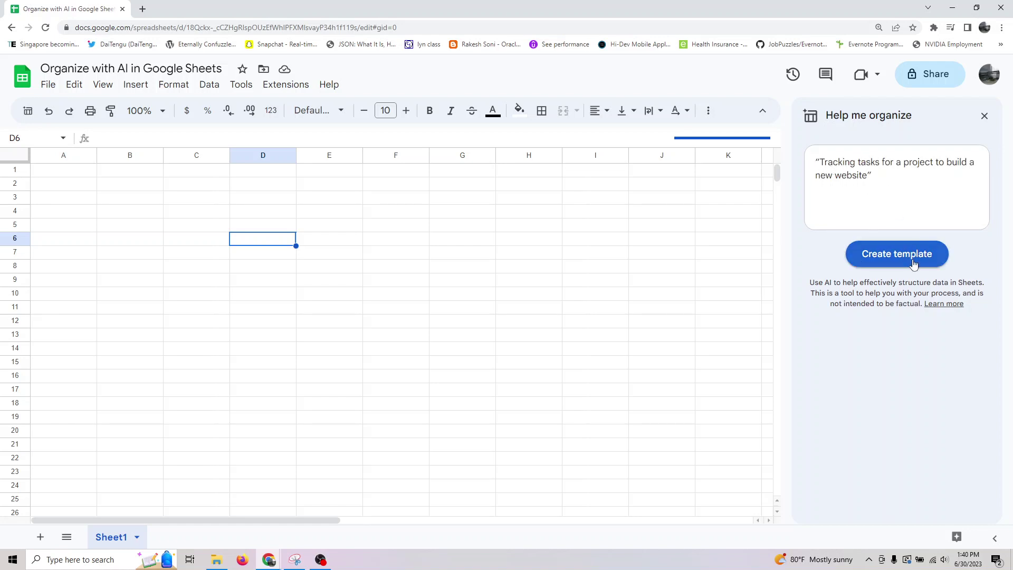
pyautogui.click(913, 264)
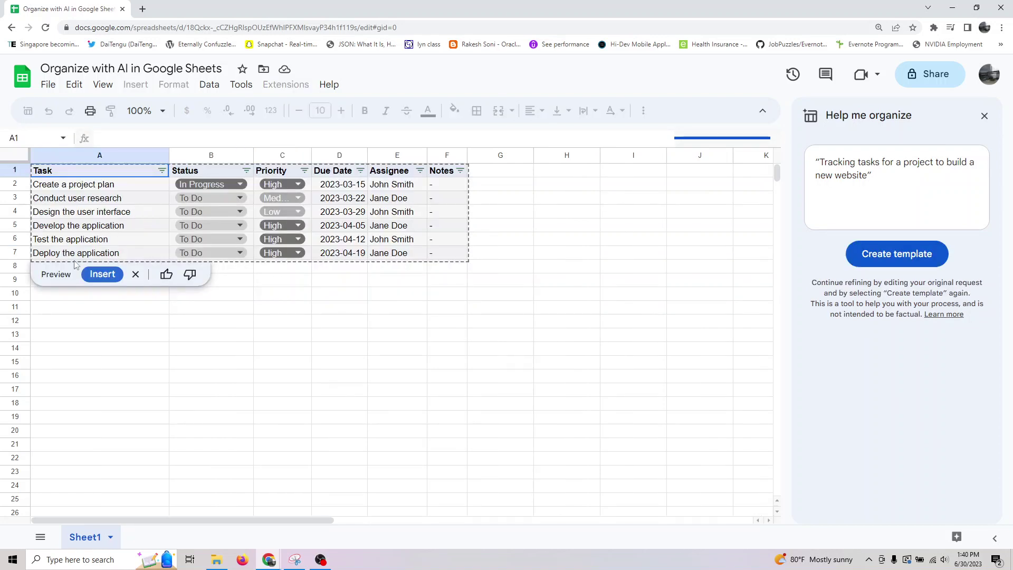
pyautogui.click(98, 279)
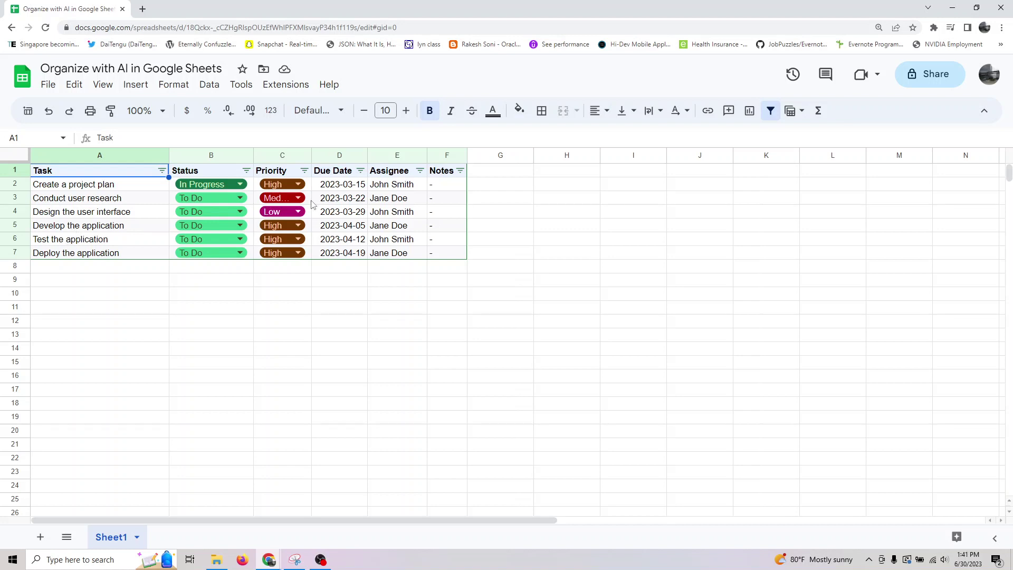
# Glance at the Priority dropdown, then undo the inserted website table to clear the sheet
pyautogui.click(298, 184)
pyautogui.click(606, 380)
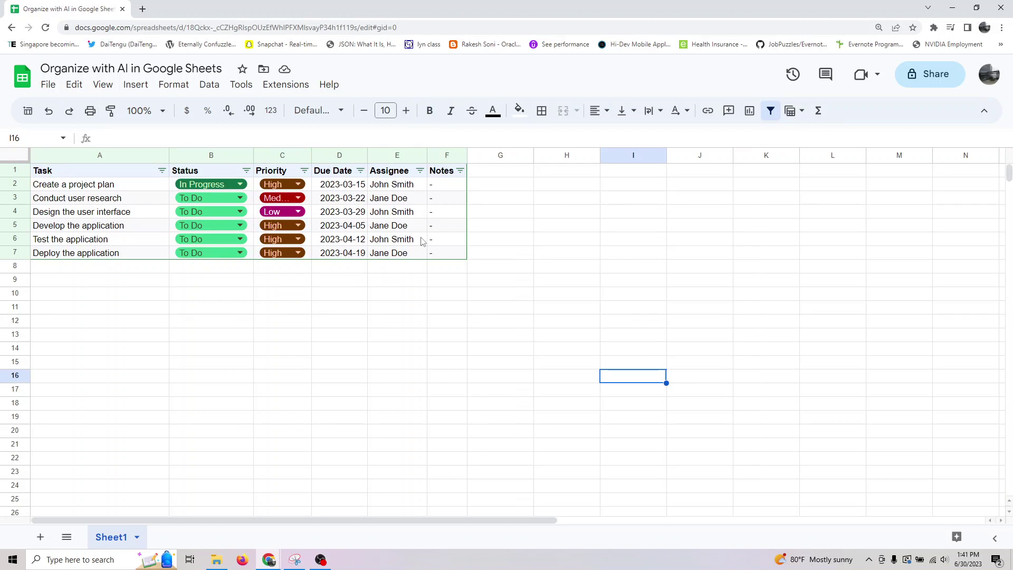
pyautogui.click(322, 336)
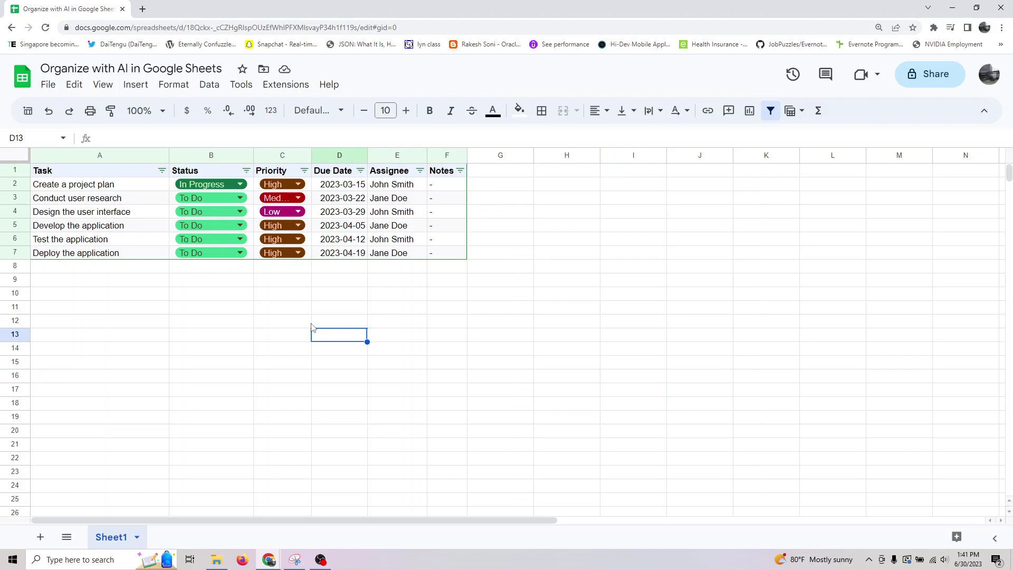
pyautogui.hotkey('ctrl', 'z')
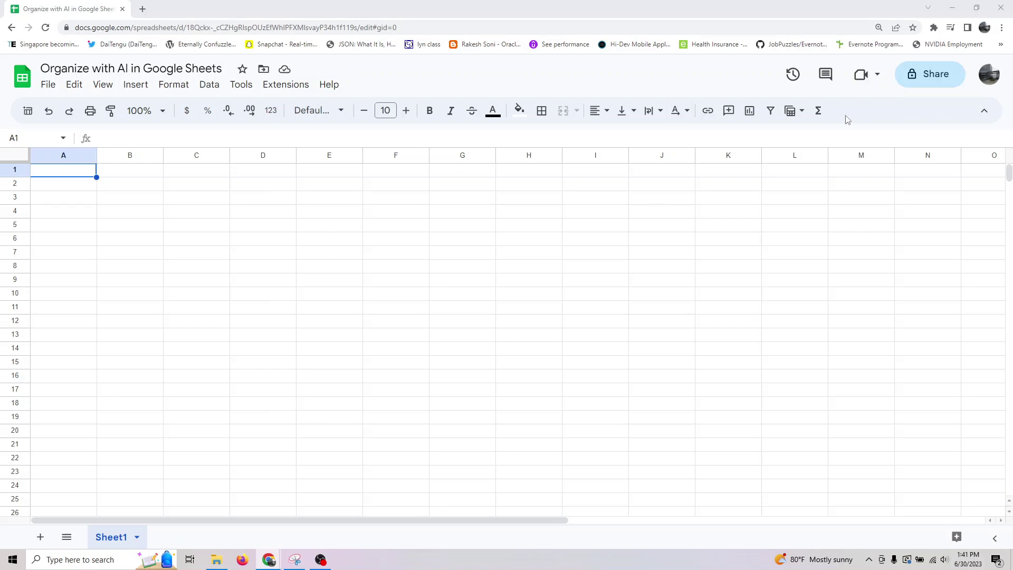
# Reopen the 'Organize with AI in Google Sheets' spreadsheet in a new tab and close the old one
pyautogui.click(660, 256)
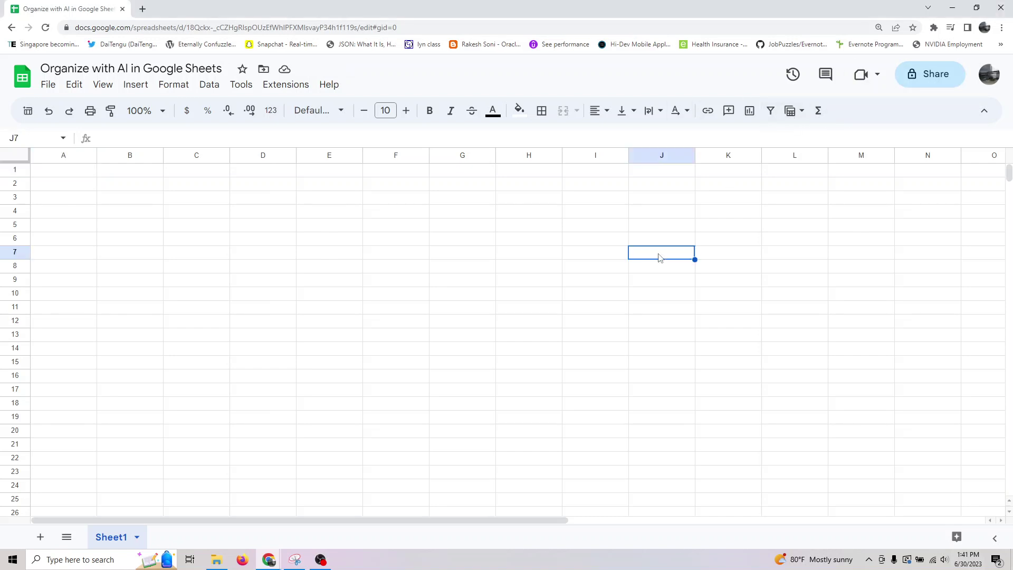
pyautogui.click(142, 8)
pyautogui.click(447, 322)
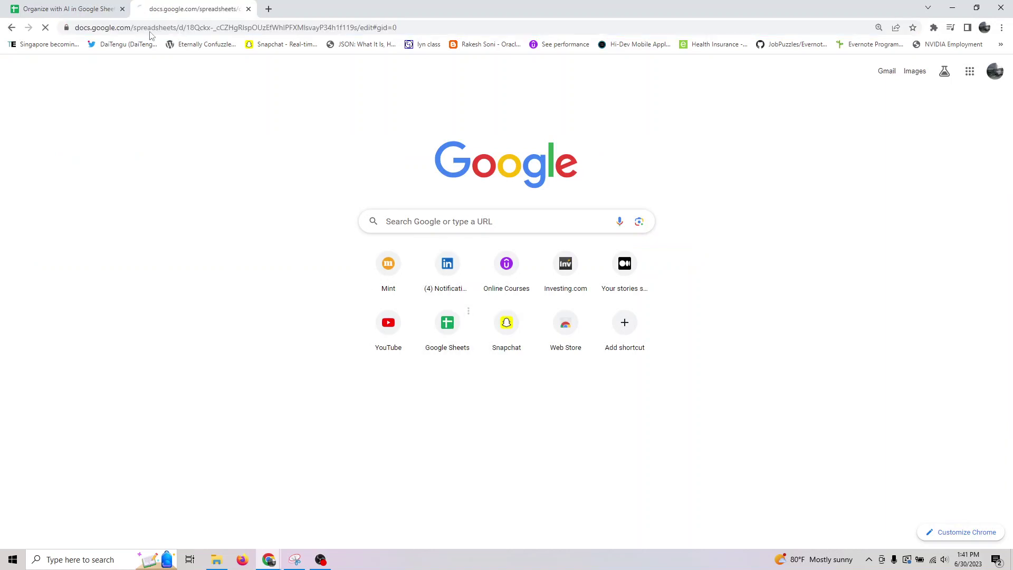
pyautogui.click(122, 9)
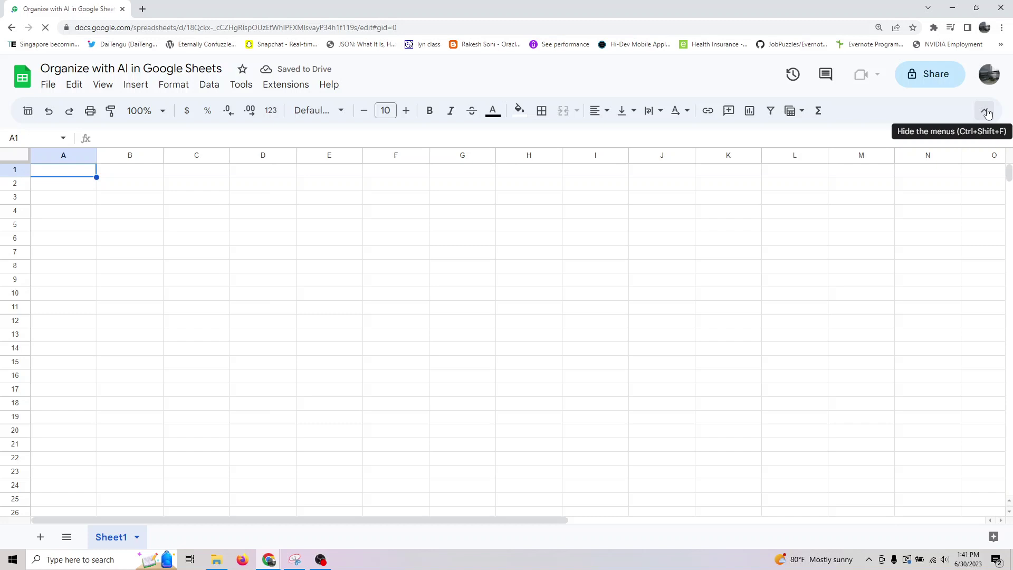
# Generate a Help me organize template for planning a sales kick off event
pyautogui.click(957, 166)
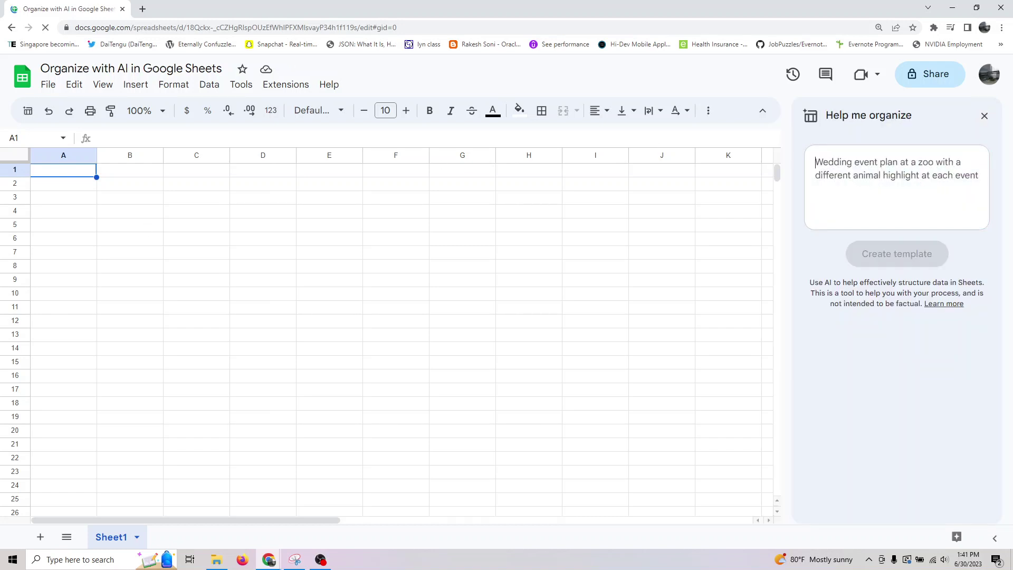
pyautogui.write('Planning a sales kick off event')
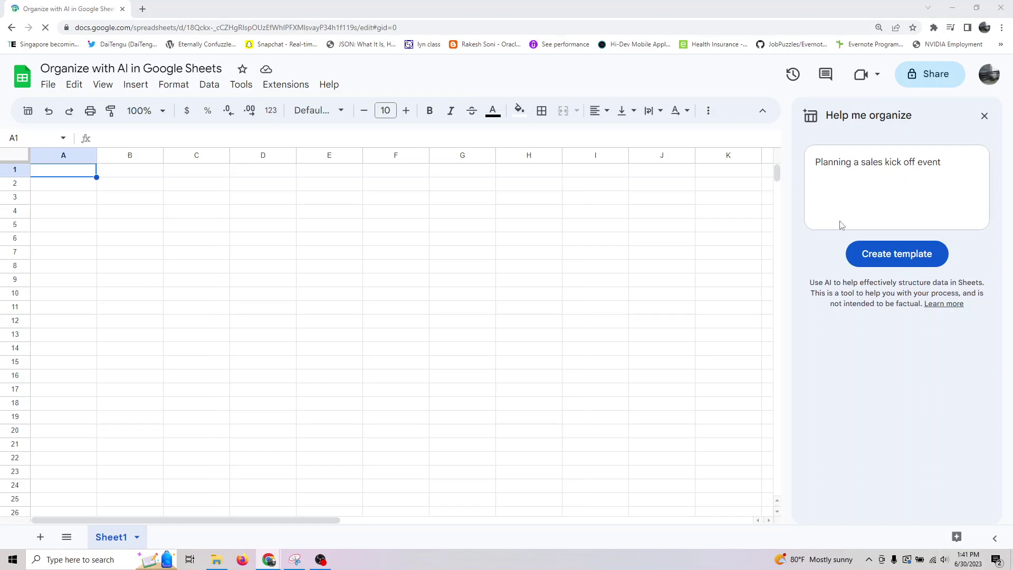
pyautogui.click(914, 262)
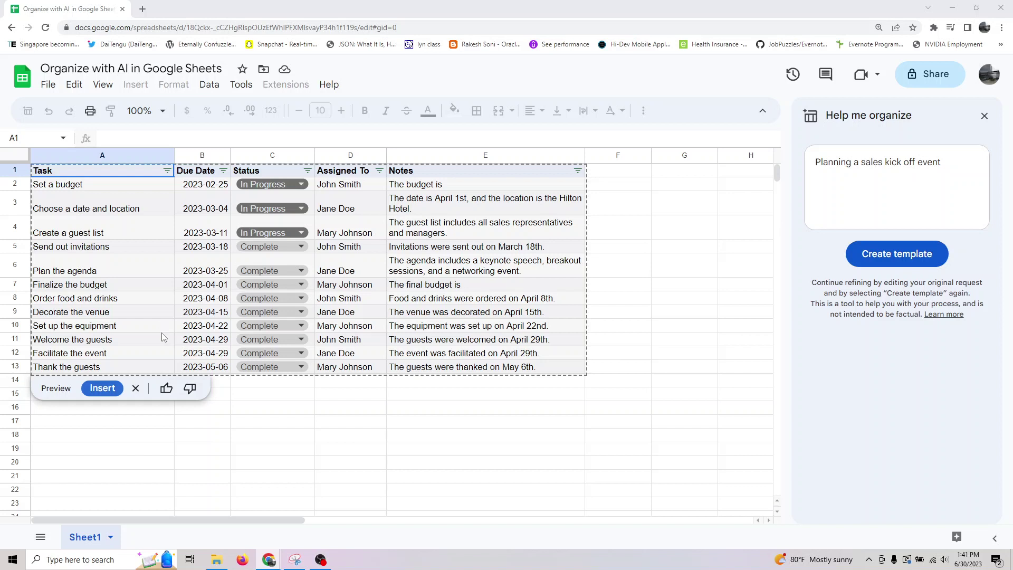
# Replace the prompt with 'Plan a hiking trip in iceland' and generate the hiking table preview
pyautogui.click(886, 186)
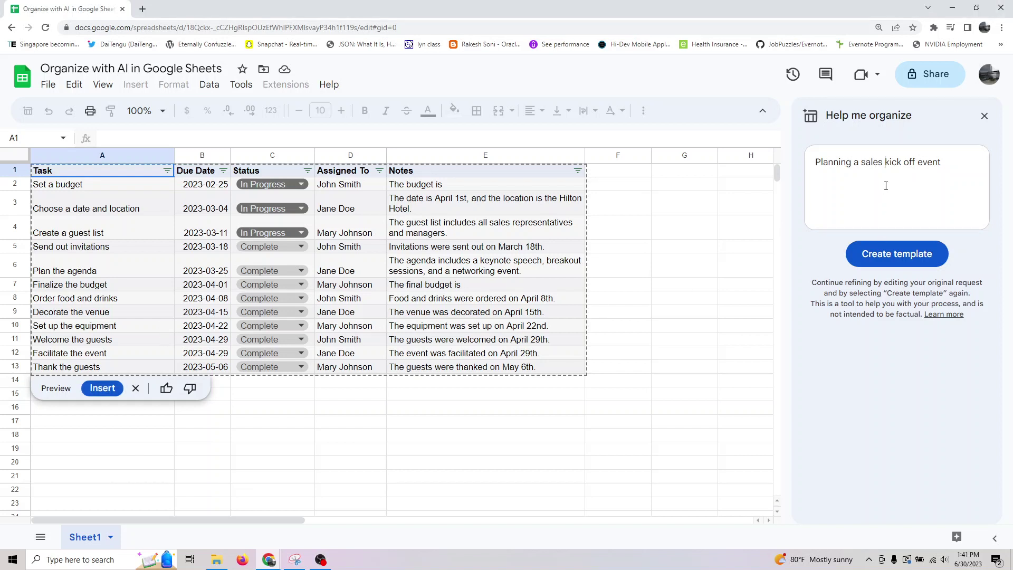
pyautogui.tripleClick(952, 162)
pyautogui.write('Plan a hiking trip in iceland')
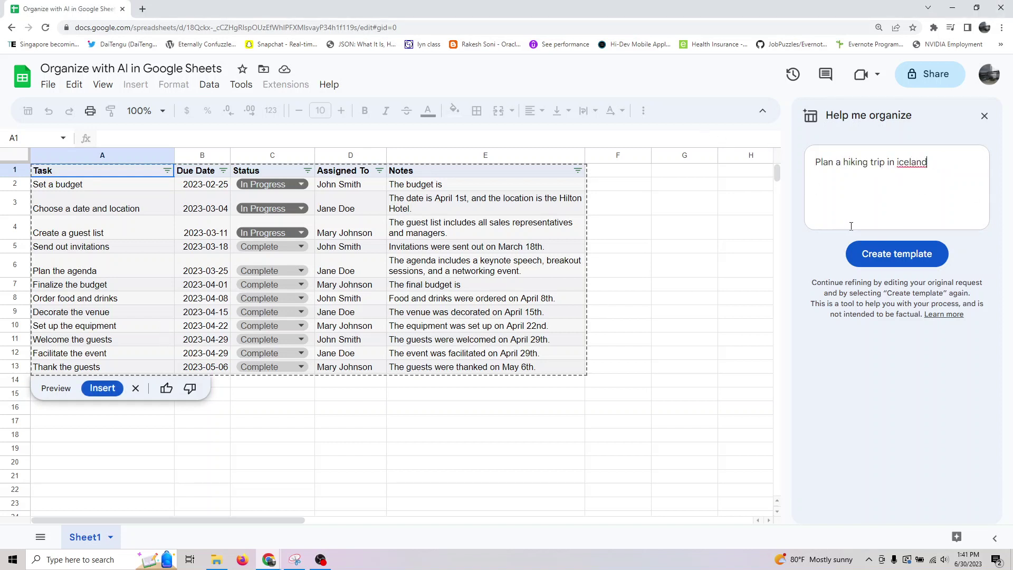
pyautogui.click(894, 255)
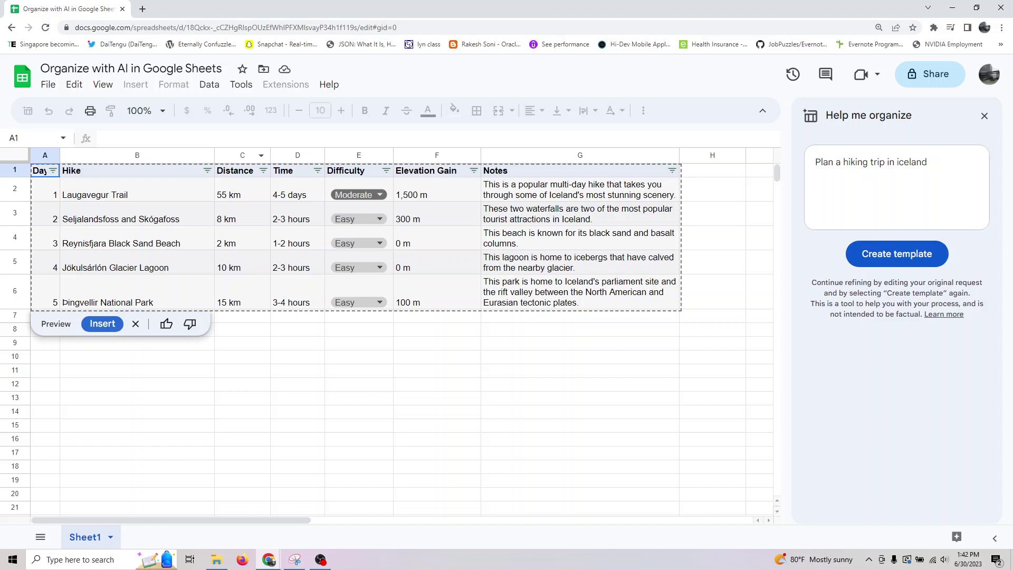
# Search 'google' in a new tab and open the Search Labs experiments page
pyautogui.click(143, 9)
pyautogui.write('google')
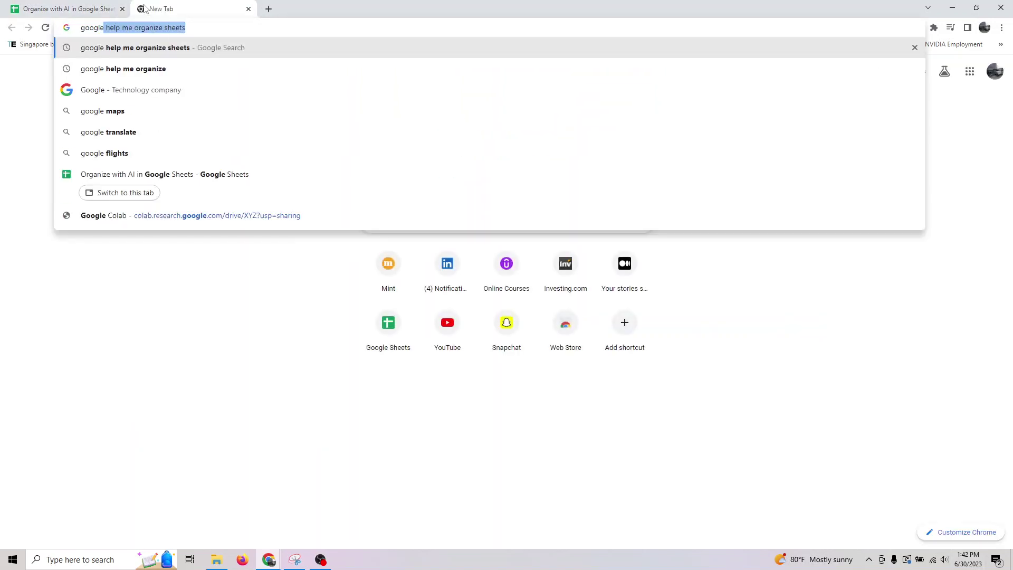
pyautogui.press('Delete')
pyautogui.press('Return')
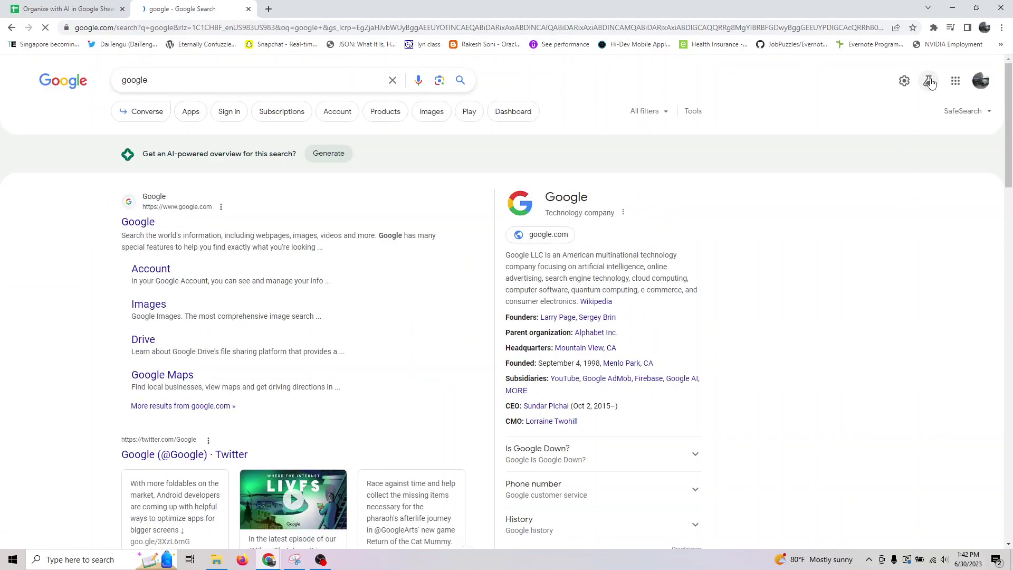
pyautogui.click(930, 83)
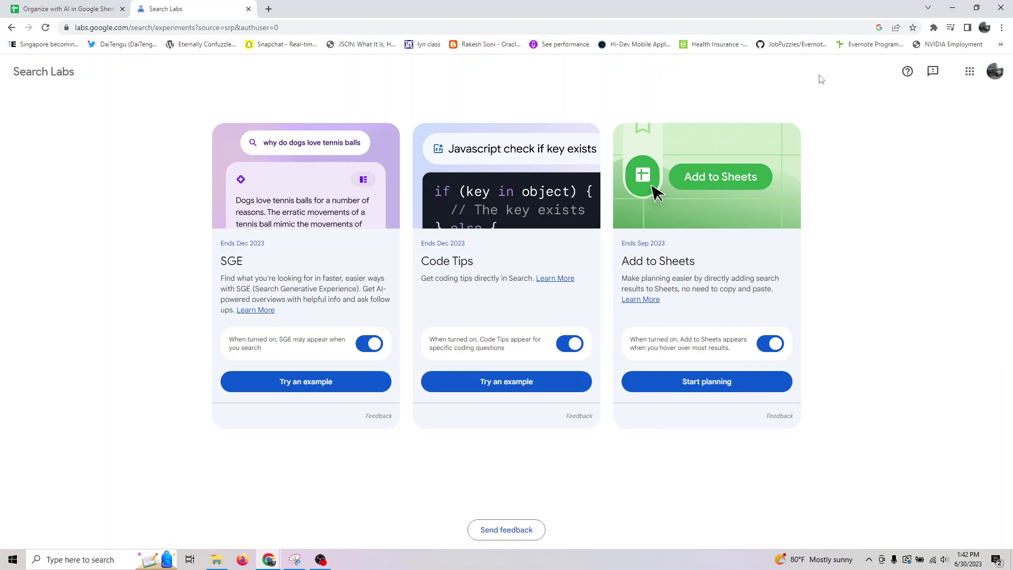
# Close the Search Labs tab to return to the Iceland hiking preview in Sheets
pyautogui.click(248, 9)
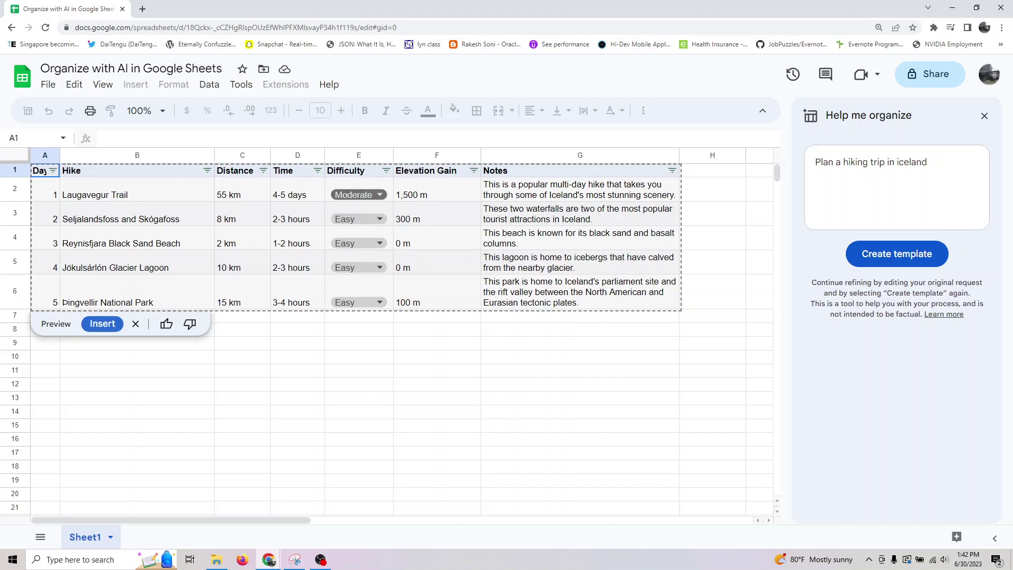
pyautogui.press('capslock')
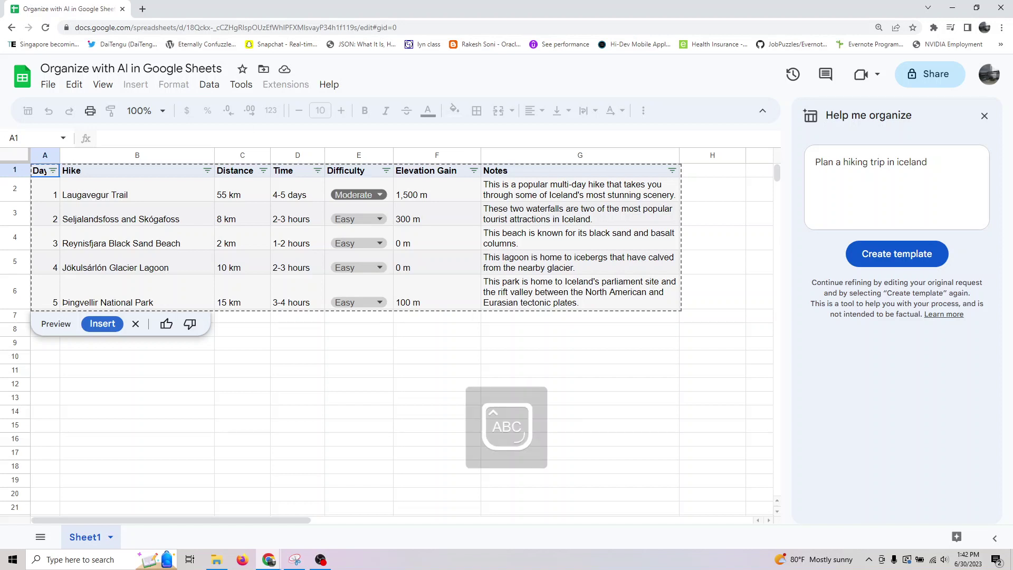